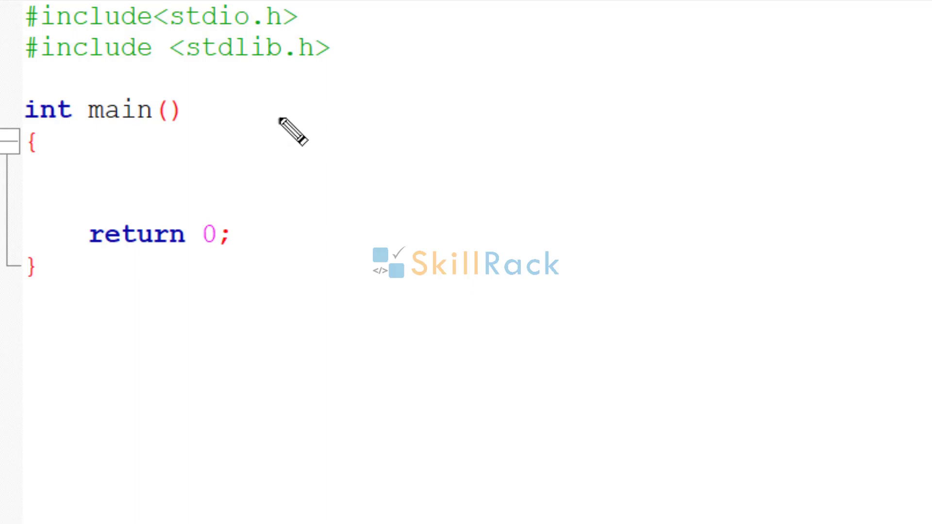
Sketch the variable names a and b and the start of the formula a × b = over the code
left_click_drag(289, 115, 297, 137)
left_click_drag(351, 102, 356, 138)
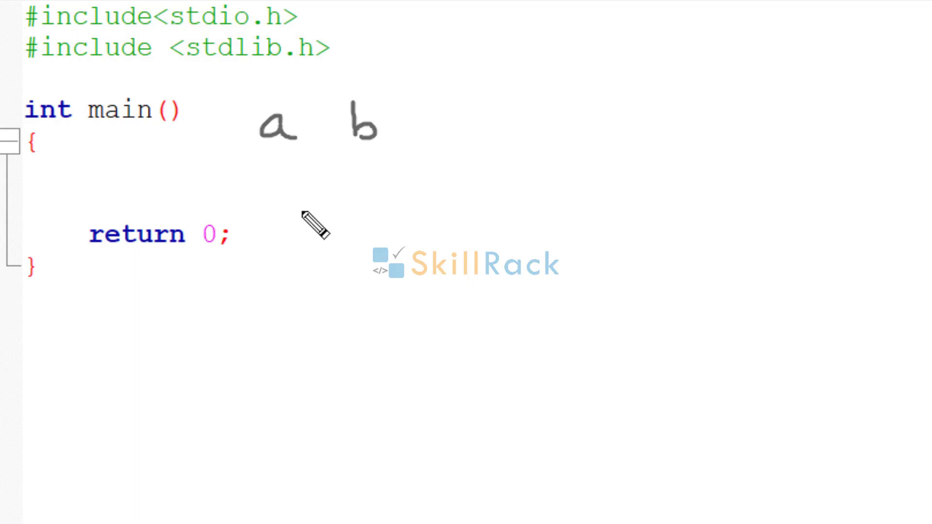
mouse_move(310, 204)
left_mouse_down()
mouse_move(313, 224)
mouse_move(337, 225)
left_mouse_up()
left_click_drag(336, 203, 321, 225)
mouse_move(353, 196)
left_mouse_down()
mouse_move(354, 230)
mouse_move(408, 209)
left_mouse_up()
left_click_drag(390, 224, 409, 222)
Finish the formula as a × b = HCF × LCM and label HCF as also being the GCD
mouse_move(437, 193)
left_mouse_down()
mouse_move(439, 232)
mouse_move(449, 214)
left_mouse_up()
mouse_move(452, 193)
left_mouse_down()
mouse_move(454, 232)
mouse_move(496, 232)
left_mouse_up()
left_click_drag(496, 202, 555, 222)
mouse_move(551, 207)
left_mouse_down()
mouse_move(538, 237)
mouse_move(619, 226)
left_mouse_up()
mouse_move(627, 229)
left_mouse_down()
mouse_move(639, 217)
mouse_move(653, 231)
left_mouse_up()
mouse_move(472, 177)
left_mouse_down()
mouse_move(497, 162)
mouse_move(490, 175)
left_mouse_up()
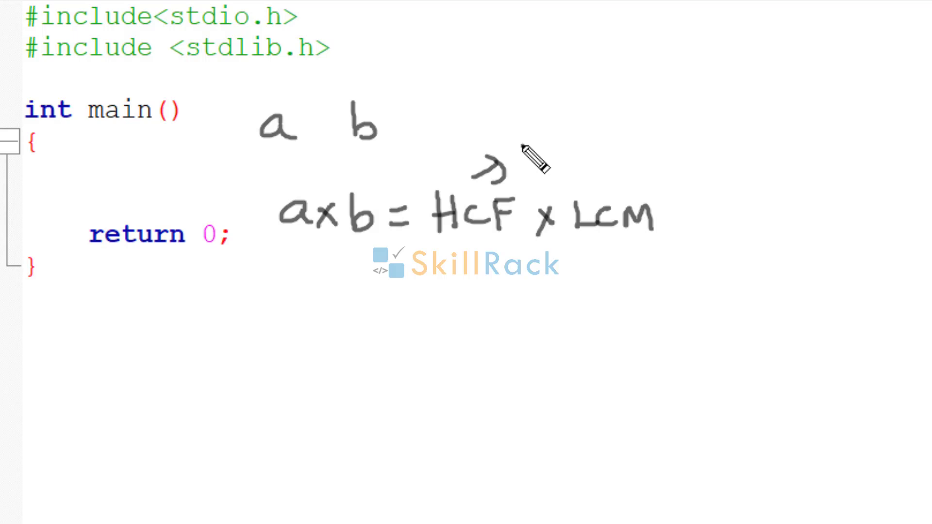
mouse_move(543, 149)
left_mouse_down()
mouse_move(540, 166)
mouse_move(561, 168)
mouse_move(583, 147)
mouse_move(577, 167)
left_mouse_up()
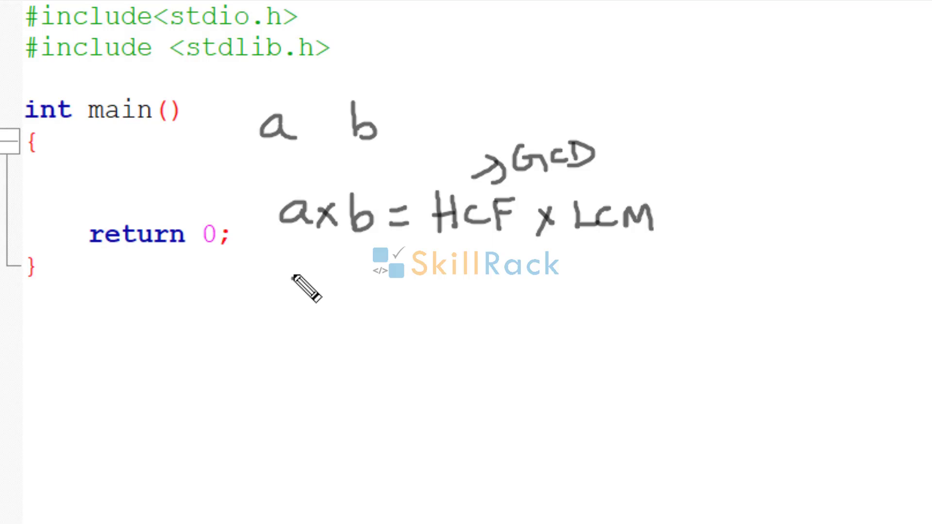
Write the example numbers 15 and 20, then their product 300 = below
mouse_move(293, 275)
left_mouse_down()
mouse_move(294, 304)
mouse_move(305, 303)
left_mouse_up()
left_click_drag(380, 283, 402, 301)
left_click_drag(421, 289, 412, 290)
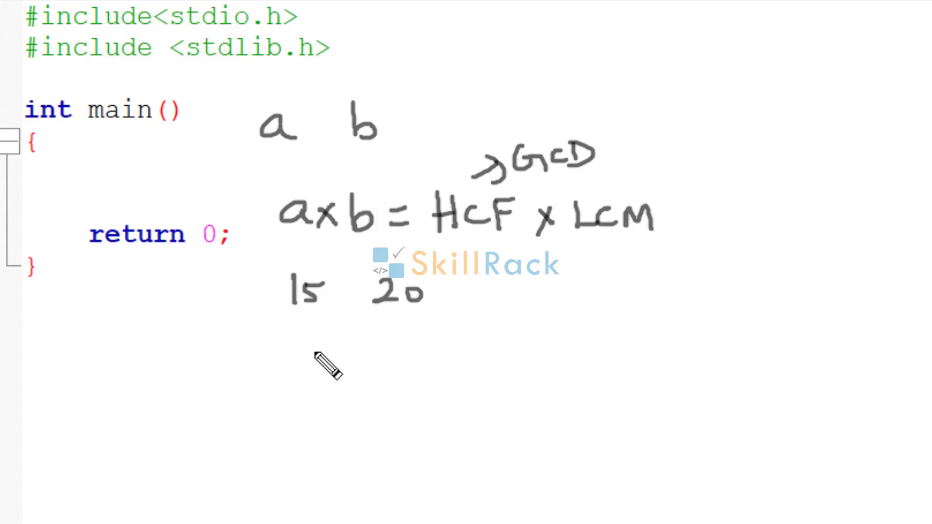
mouse_move(319, 348)
left_mouse_down()
mouse_move(318, 372)
mouse_move(362, 358)
left_mouse_up()
mouse_move(375, 357)
left_mouse_down()
mouse_move(377, 367)
mouse_move(375, 355)
mouse_move(444, 353)
left_mouse_up()
left_click_drag(419, 368, 447, 366)
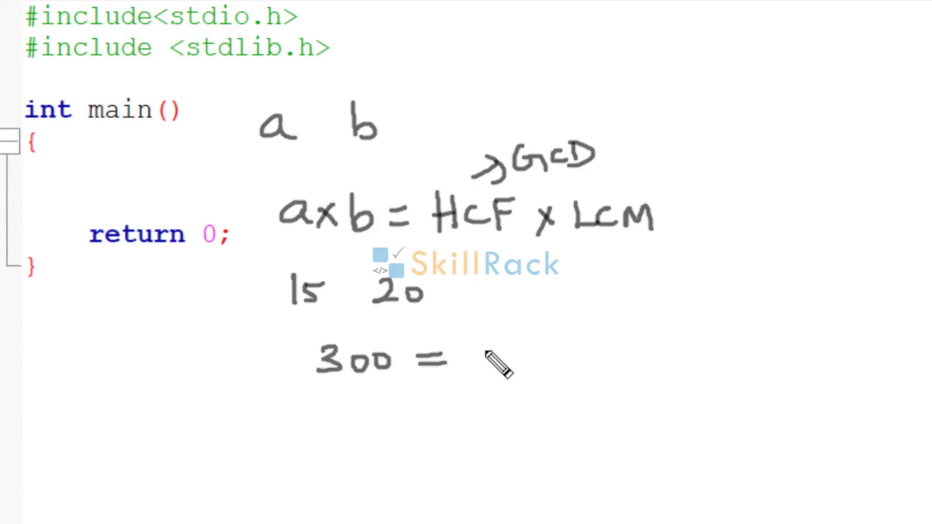
Complete the example as 300 = 5 × LCM and begin the LCM = line
mouse_move(501, 348)
left_mouse_down()
mouse_move(479, 373)
mouse_move(545, 373)
left_mouse_up()
left_click_drag(546, 356, 525, 377)
mouse_move(568, 341)
left_mouse_down()
mouse_move(597, 372)
mouse_move(608, 358)
mouse_move(611, 368)
left_mouse_up()
left_click_drag(624, 367, 656, 364)
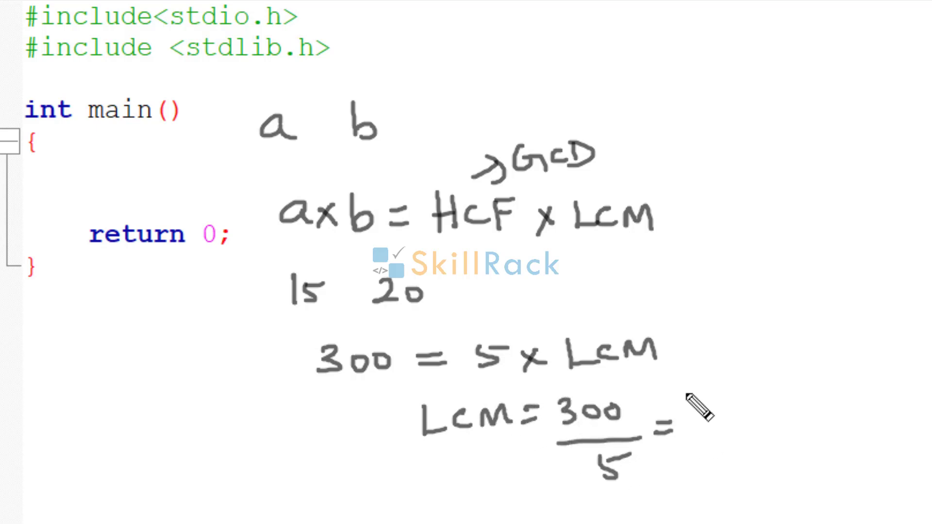
Write the result 60, clear the sketch, and add int a,b; scanf("%d%d",&a,&b); and int hcf=findHCF(a,b); in main
mouse_move(696, 395)
left_mouse_down()
mouse_move(688, 423)
mouse_move(716, 413)
left_mouse_up()
key("Escape")
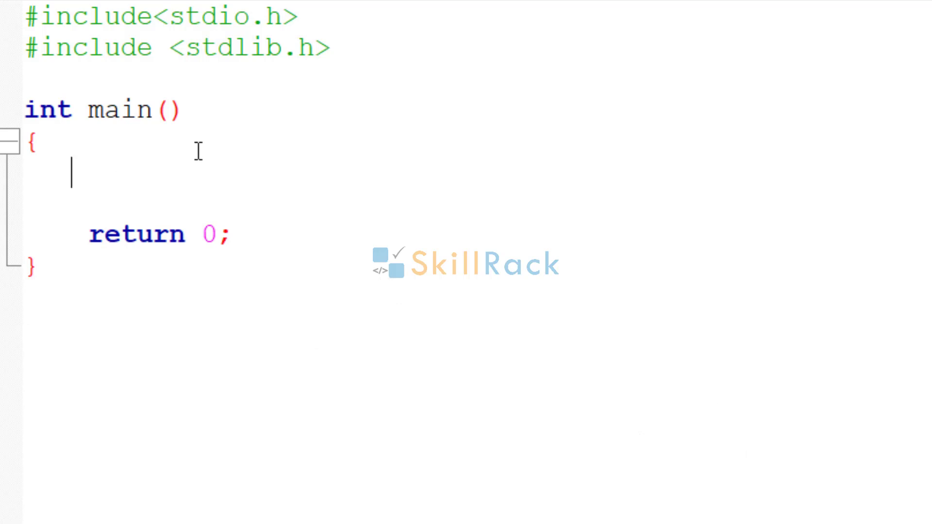
type("int ")
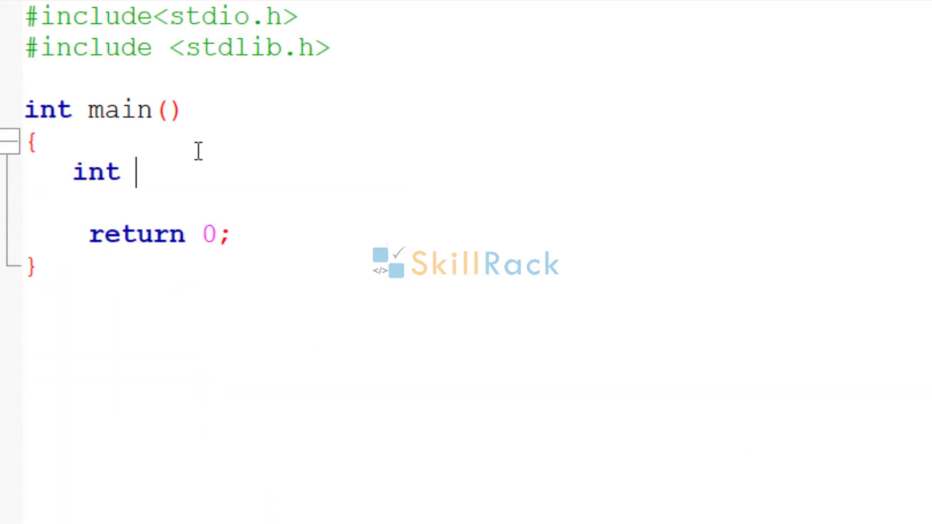
type("a,b;")
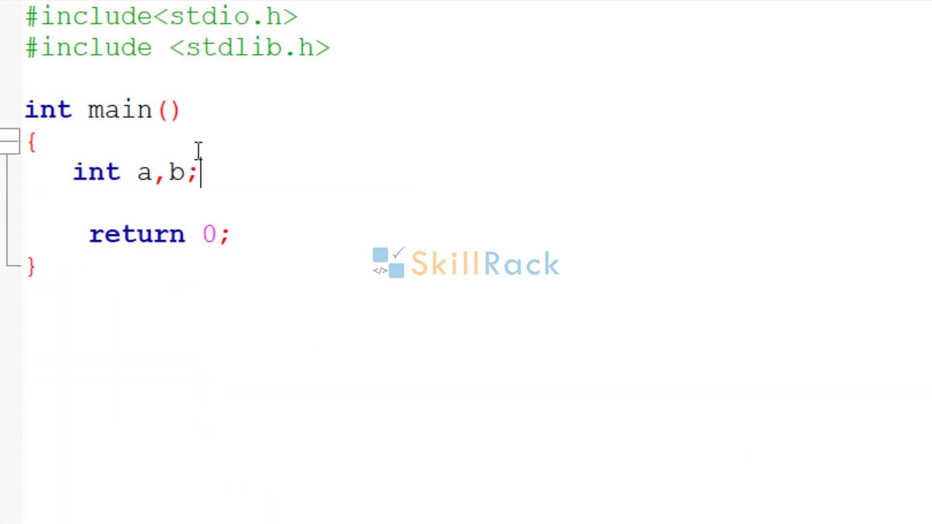
key("Return")
type("sca")
key("Return")
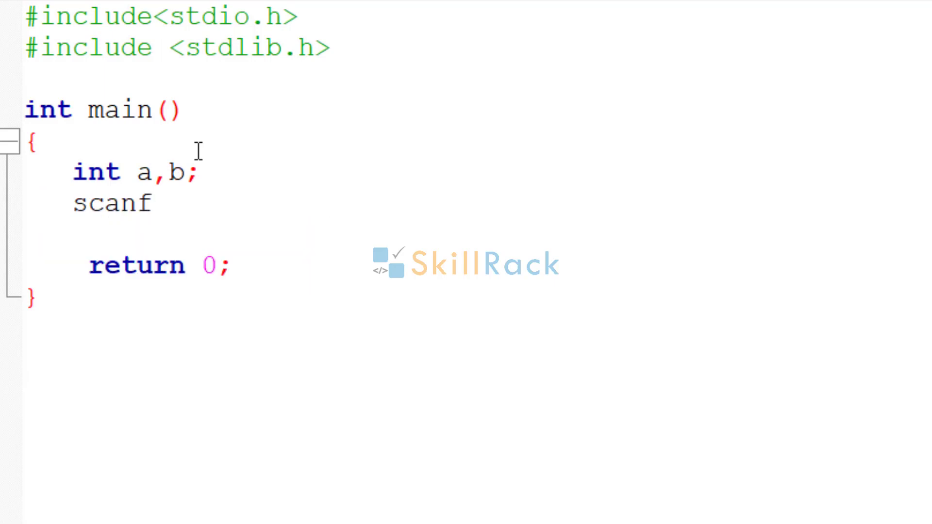
type("(\"%")
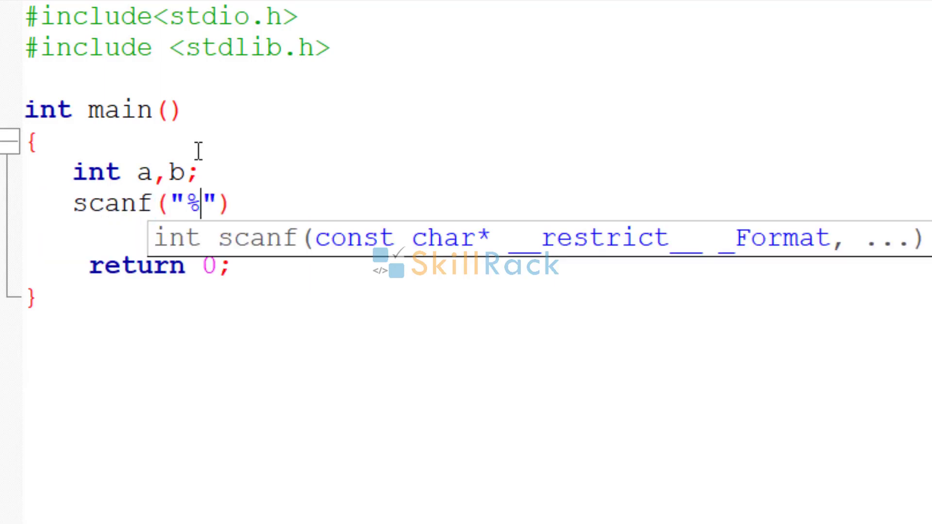
type("d%d\"")
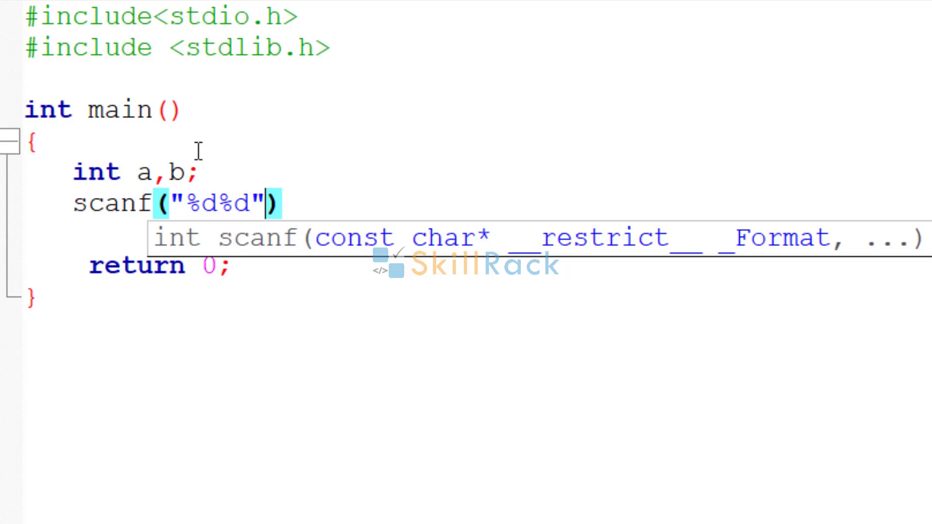
type(",&a")
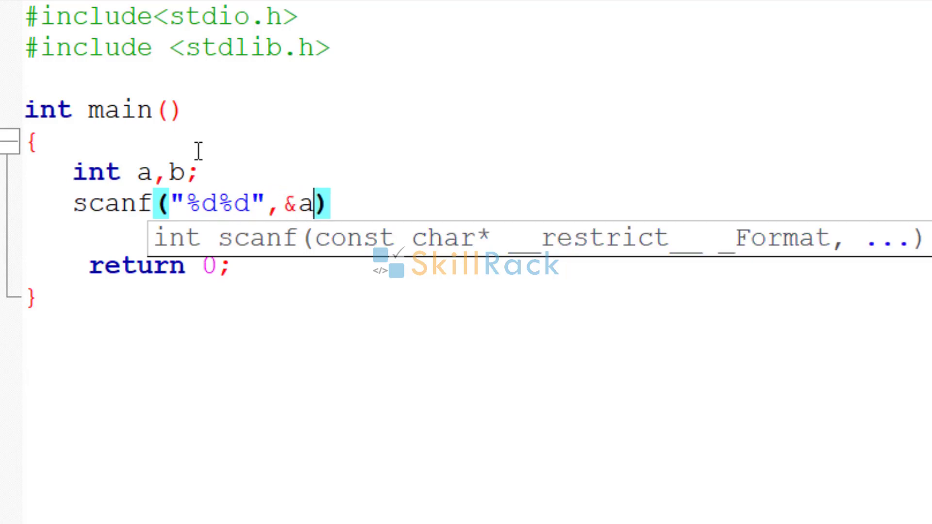
type(",&b)")
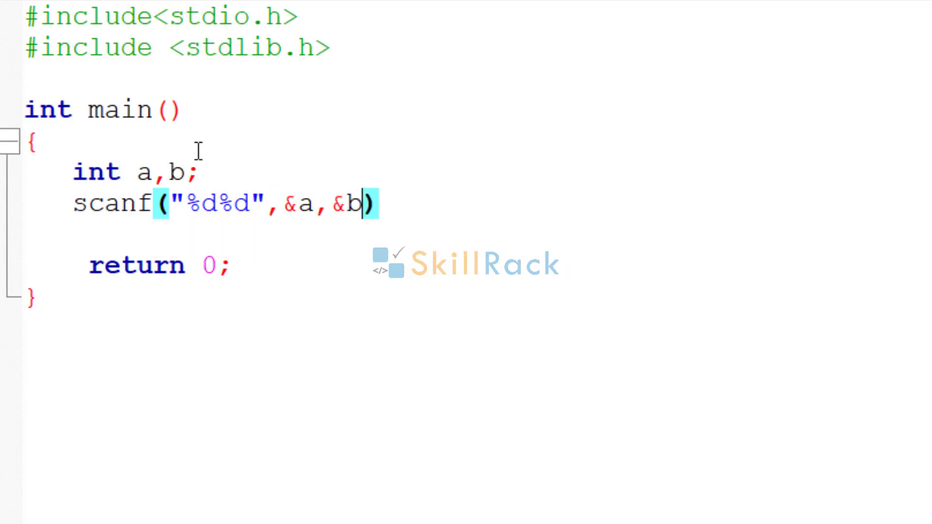
type(";")
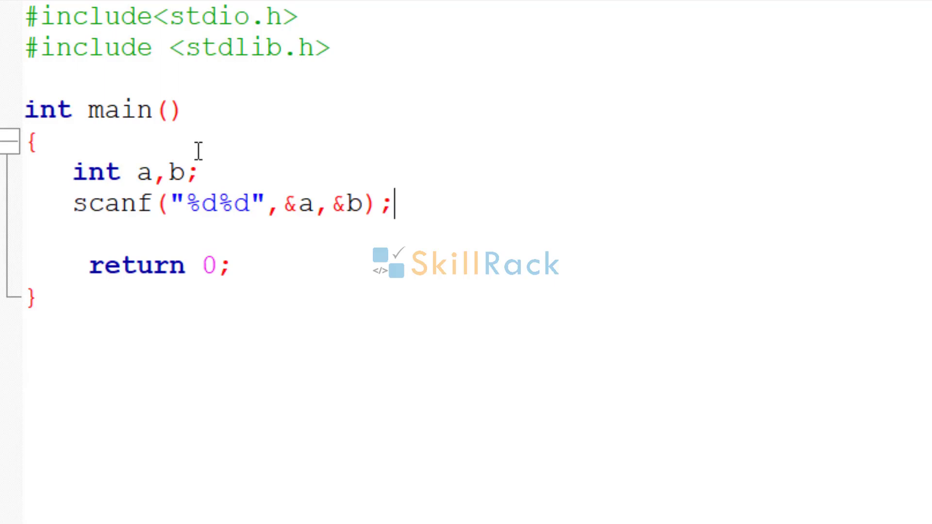
key("Return")
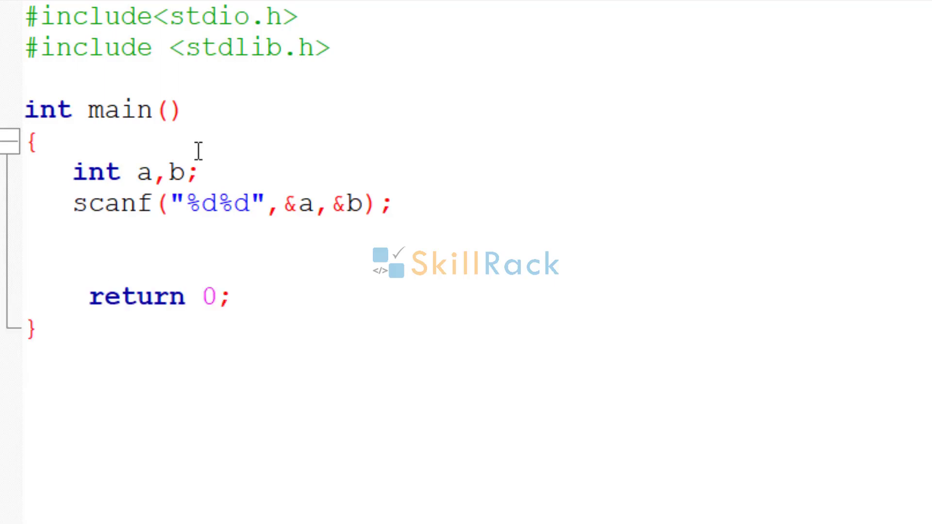
type("int hc")
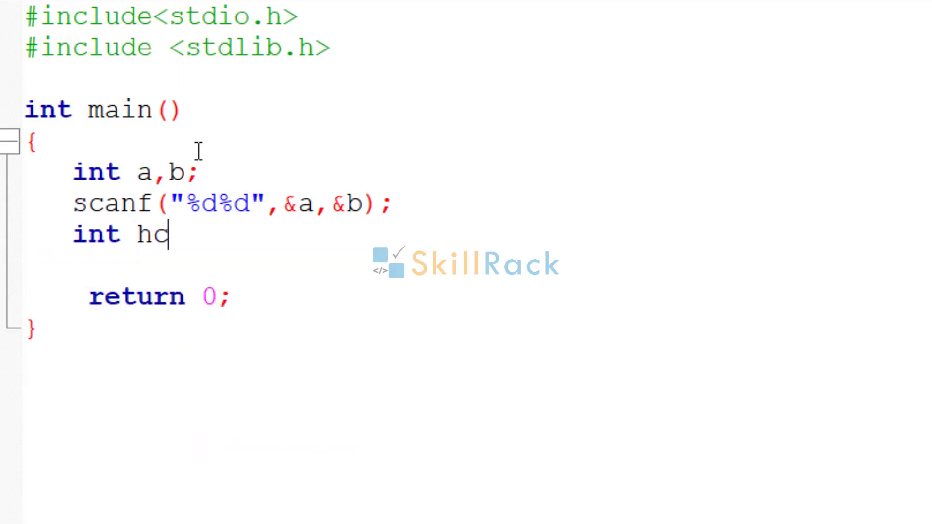
type("f=")
type("findHC")
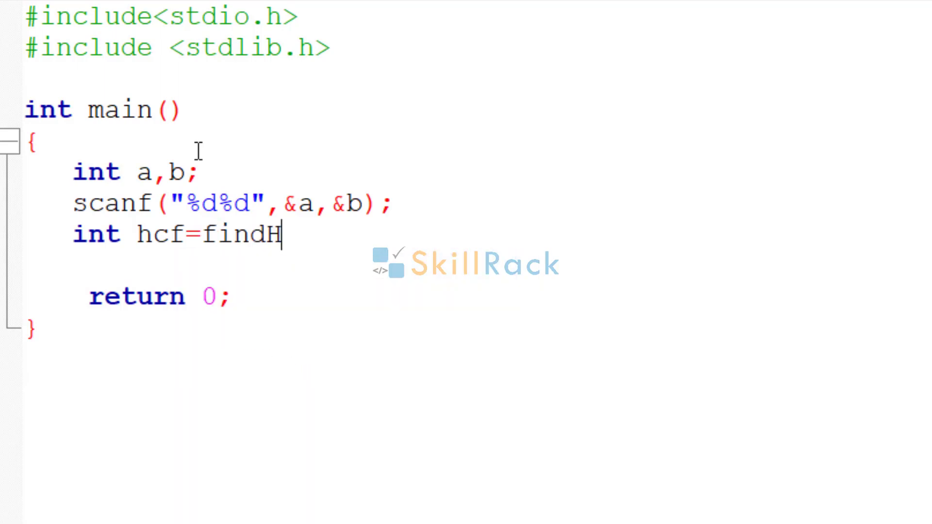
type("F(")
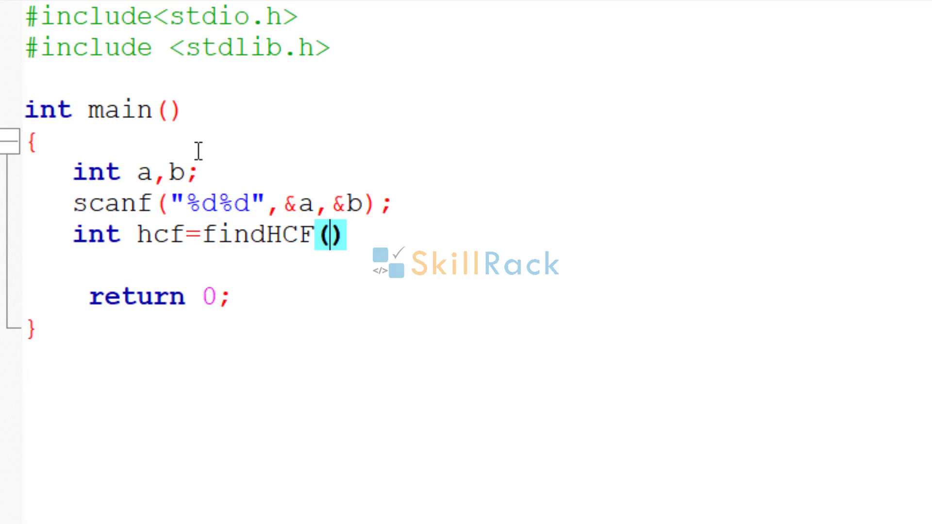
type("a,b);")
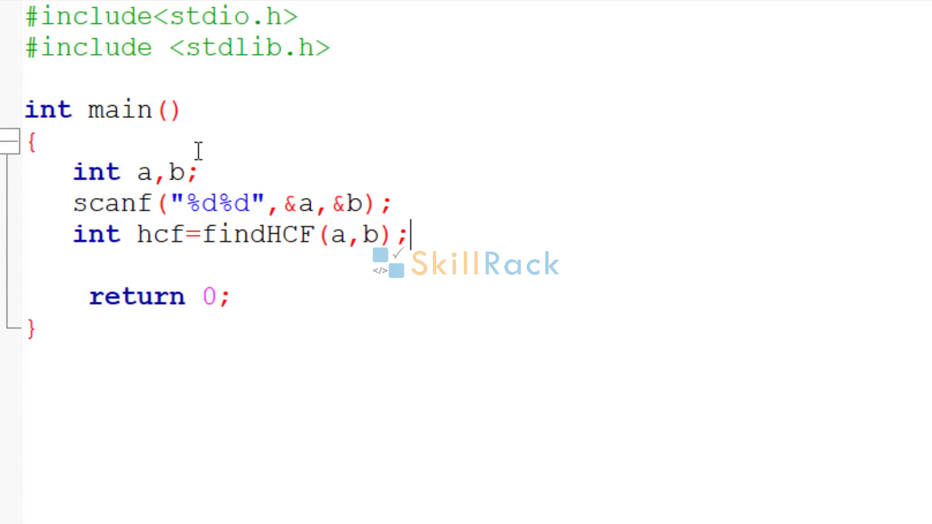
Define findHCF above main as return b==0 ? a : findHCF(b,a%b);
key("Up")
key("Up")
key("Up")
key("Up")
key("Up")
type("nt f")
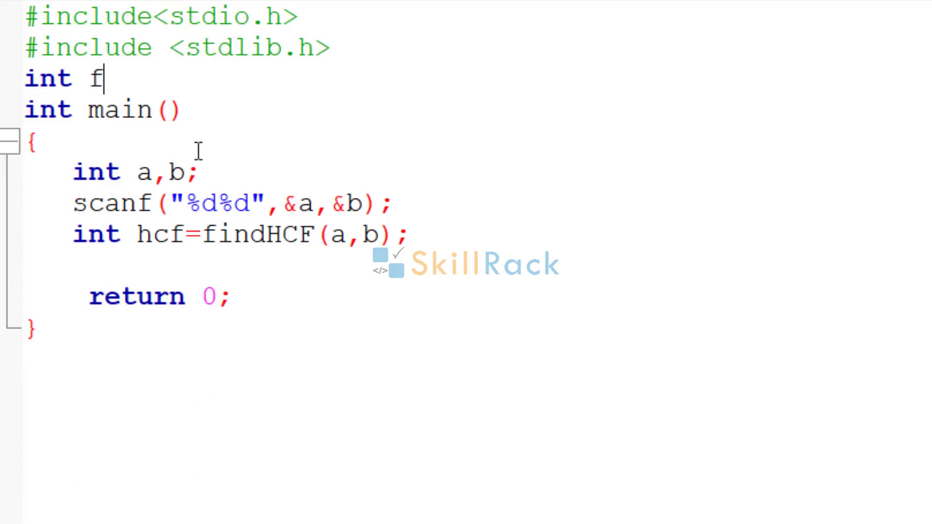
type("indHC")
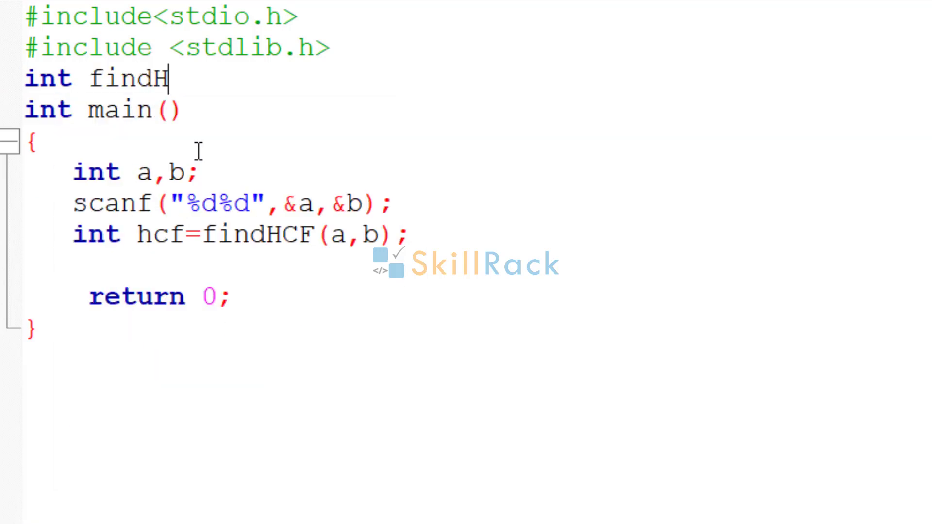
type("F(")
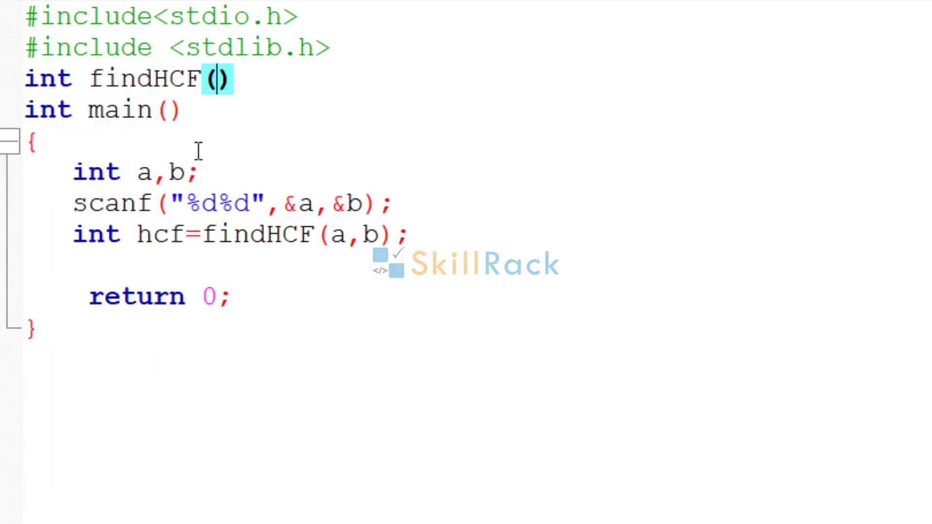
type("int a,")
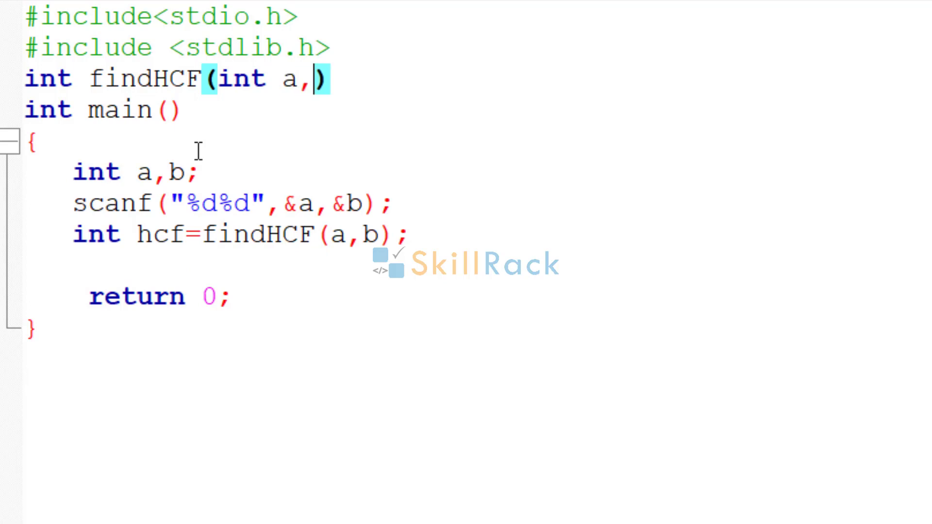
type("int b")
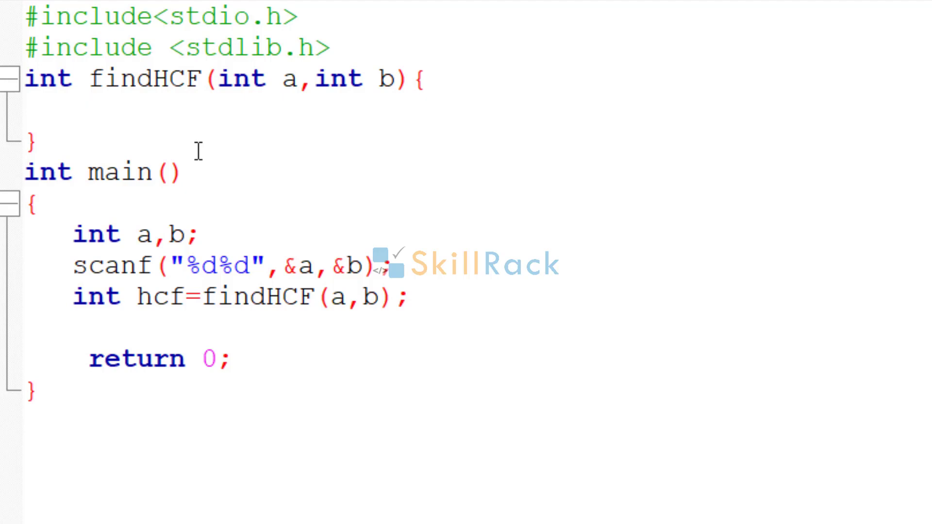
type("return ")
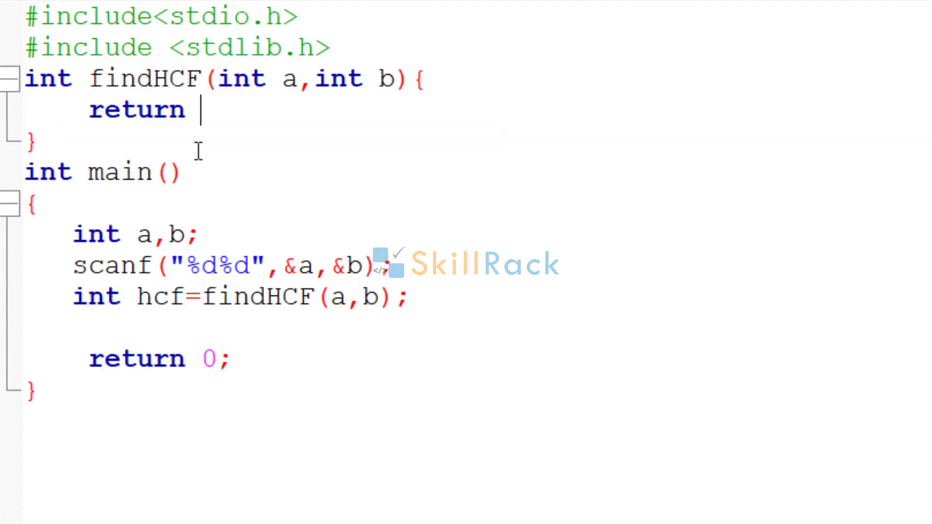
type("b==")
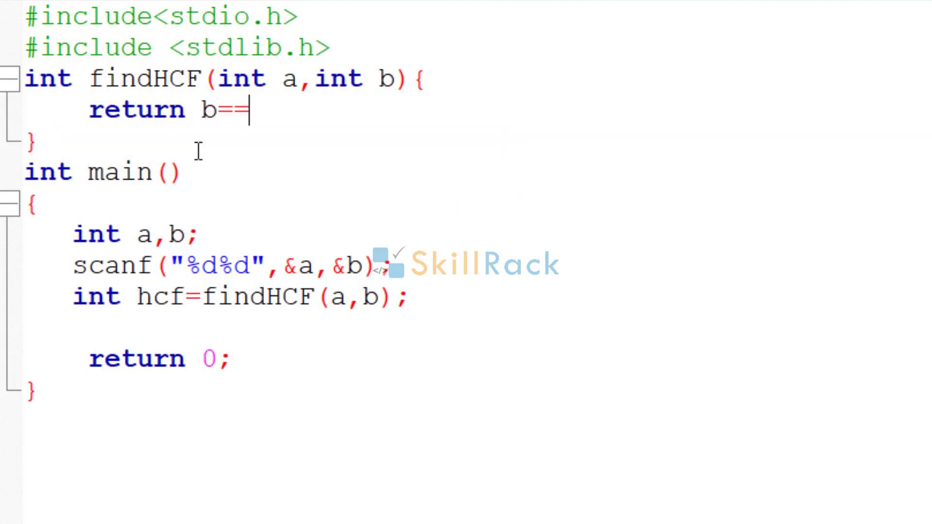
type("0 ? ")
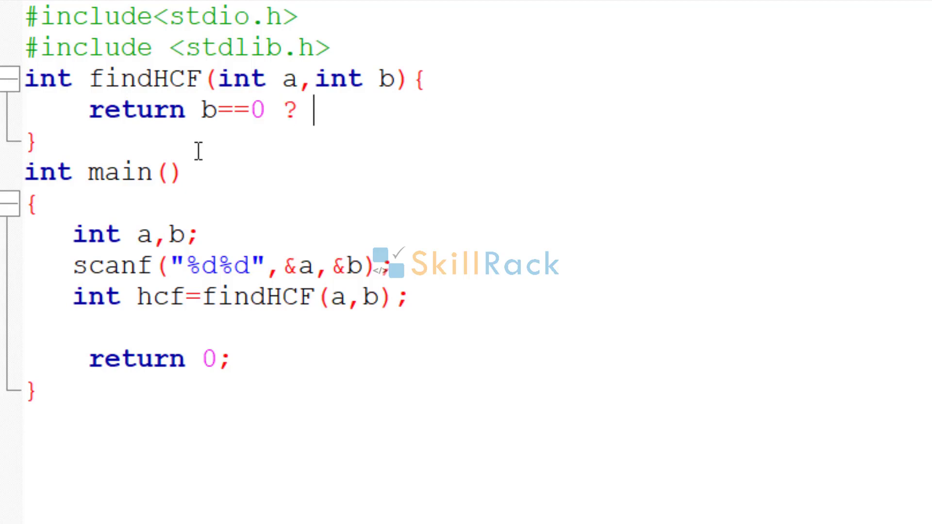
type("a:fin")
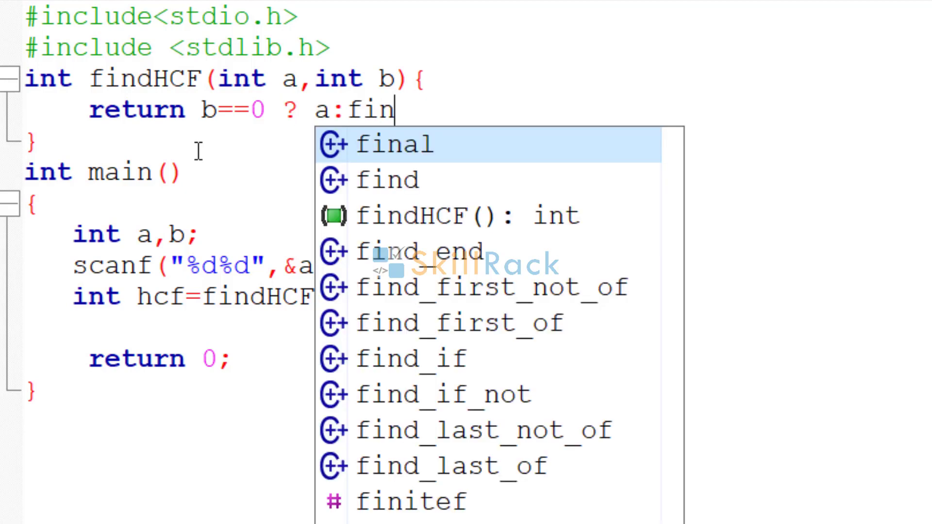
type("d")
key("Down")
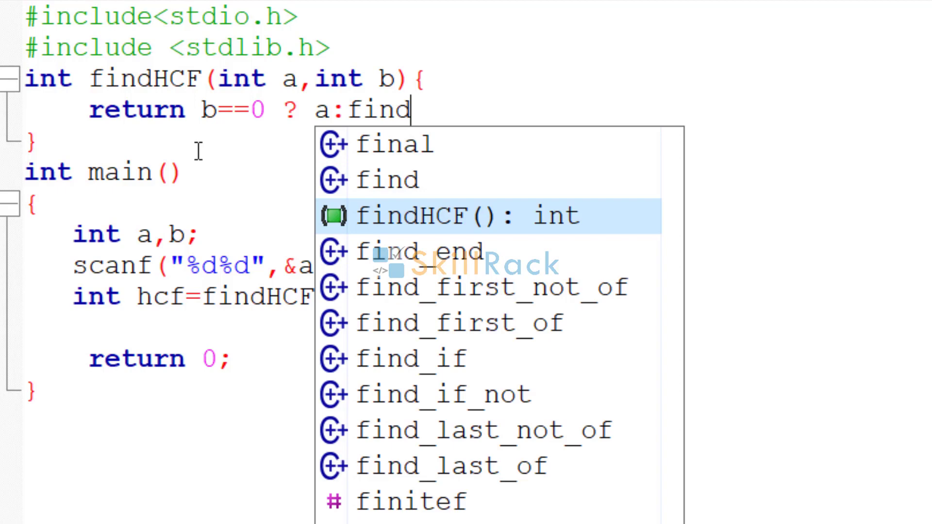
key("Return")
type("(")
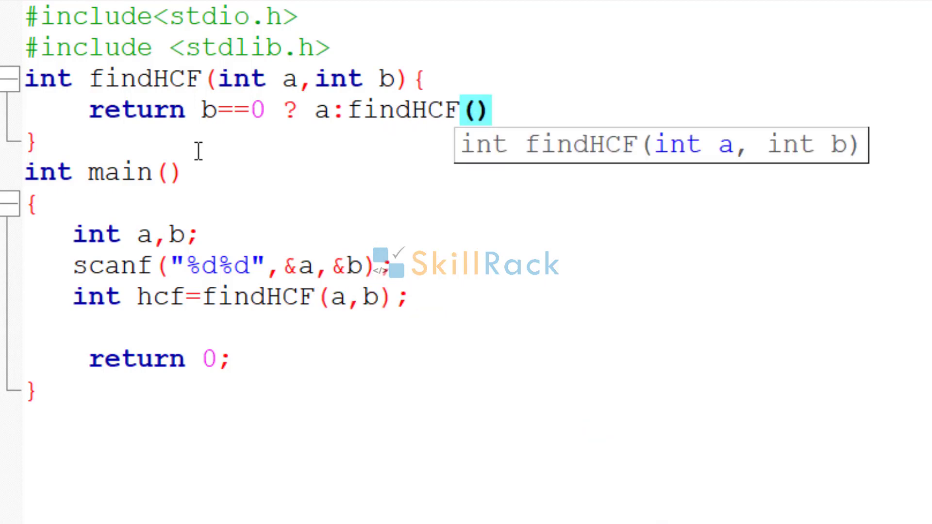
type("b,a")
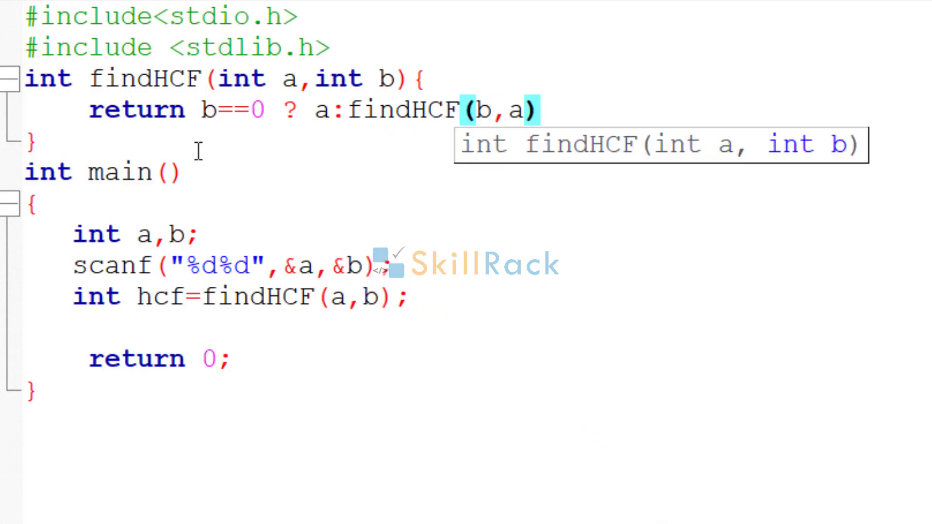
type("%b);")
key("Down")
key("Down")
key("Down")
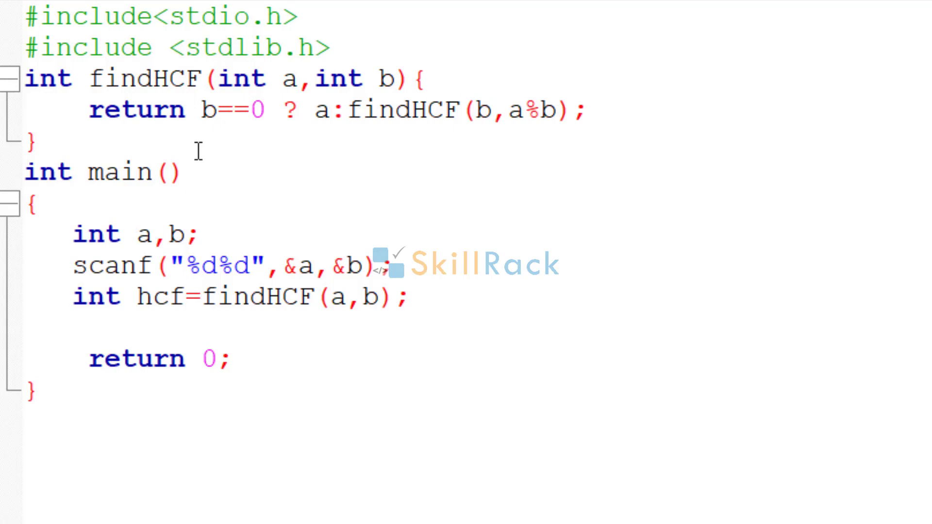
type("pri")
Add printf("%d",(a*b)/hcf); in main to print the LCM
key("Return")
type("(")
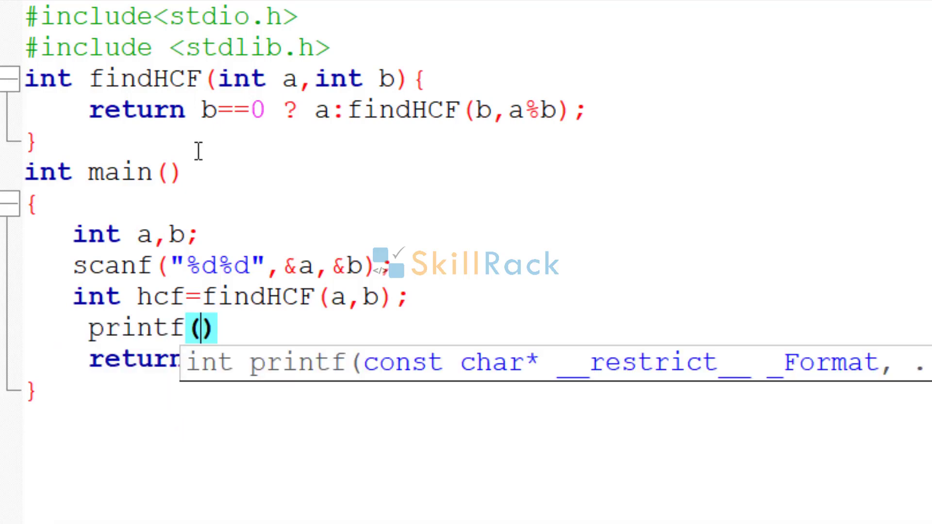
type("\"%")
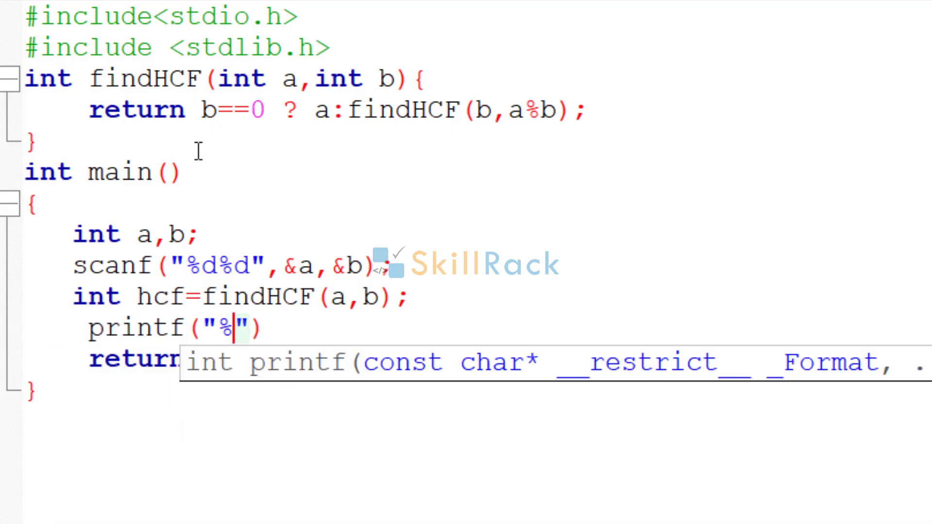
type("d\",")
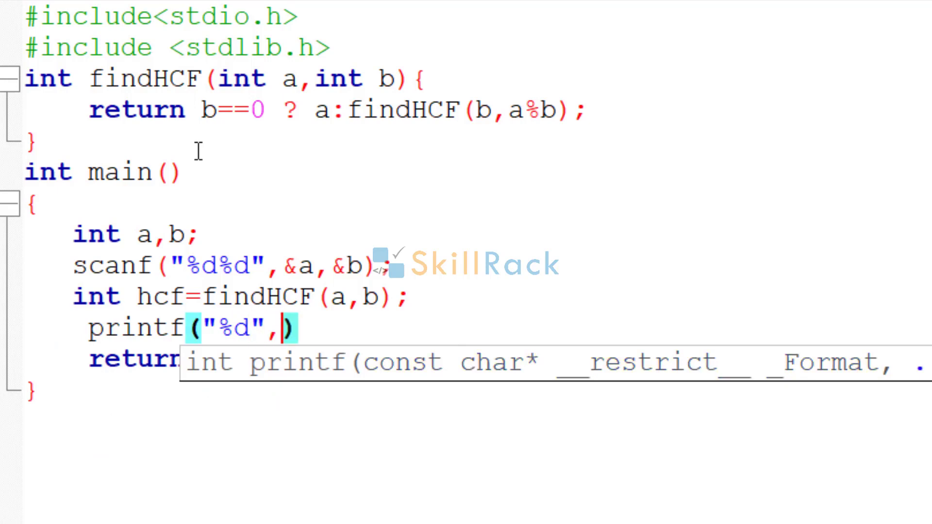
type("(a")
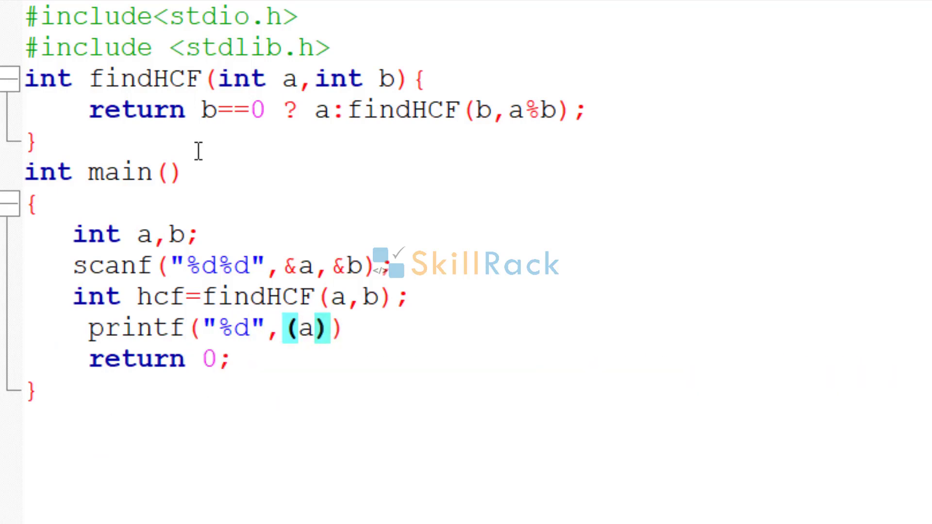
type("*b)")
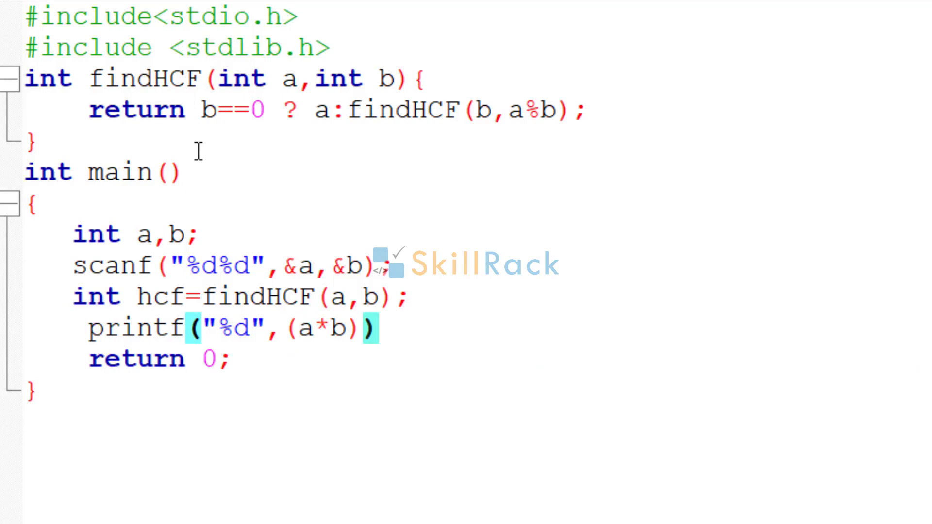
type("/f")
key("BackSpace")
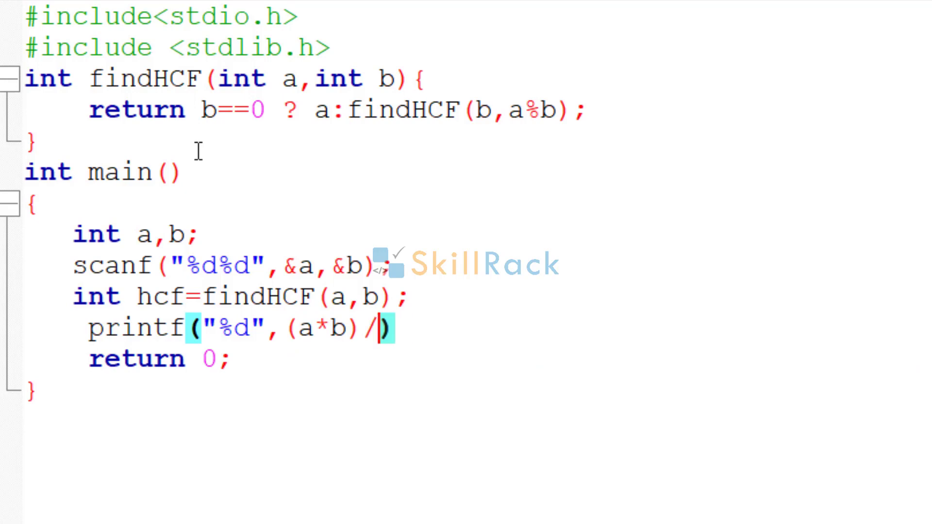
type("hcf)")
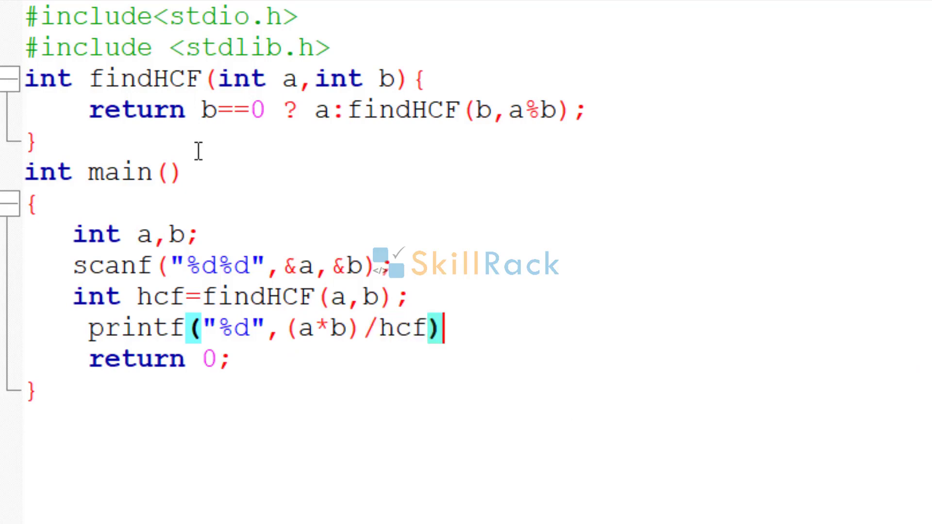
type(";")
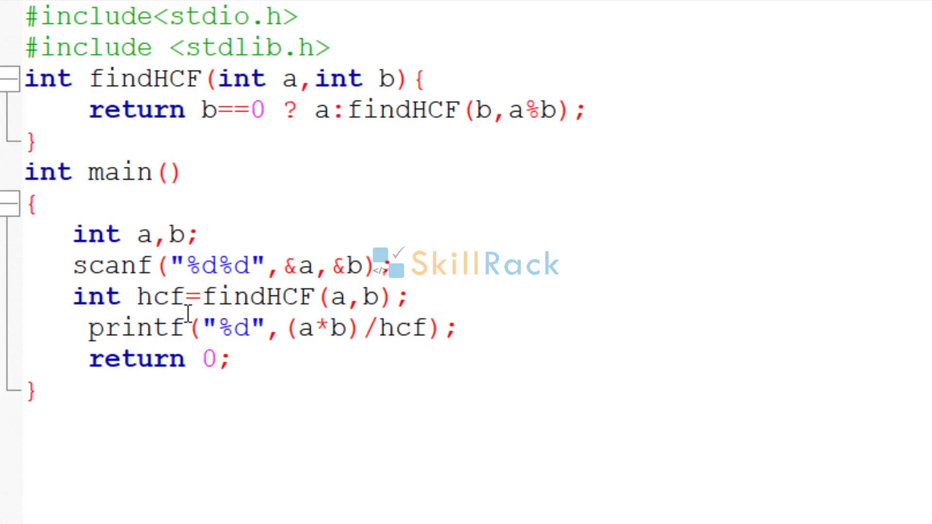
Move findHCF(a,b) from the hcf line into printf so it reads (a*b)/findHCF(a,b)
left_click_drag(203, 297, 386, 296)
key("ctrl+c")
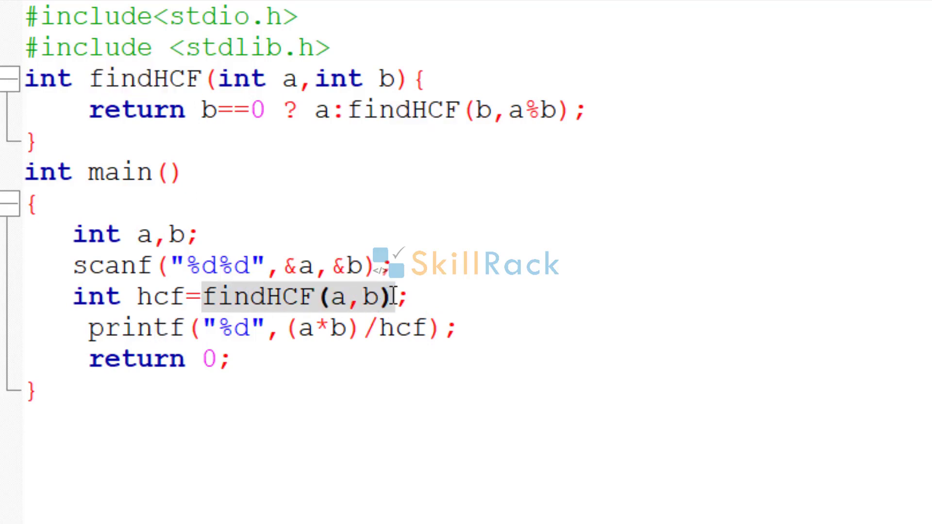
key("BackSpace")
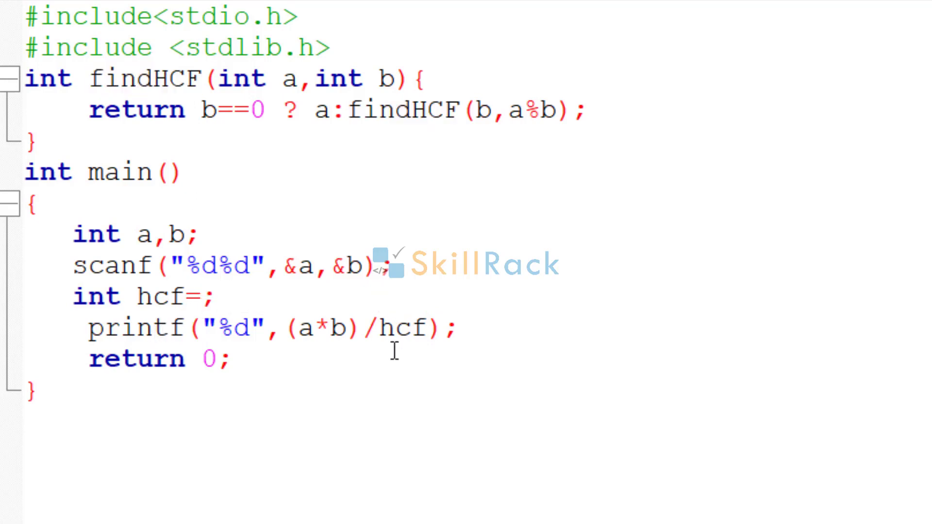
double_click(397, 340)
key("ctrl+v")
Delete the leftover int hcf line and auto-format the whole program
key("Up")
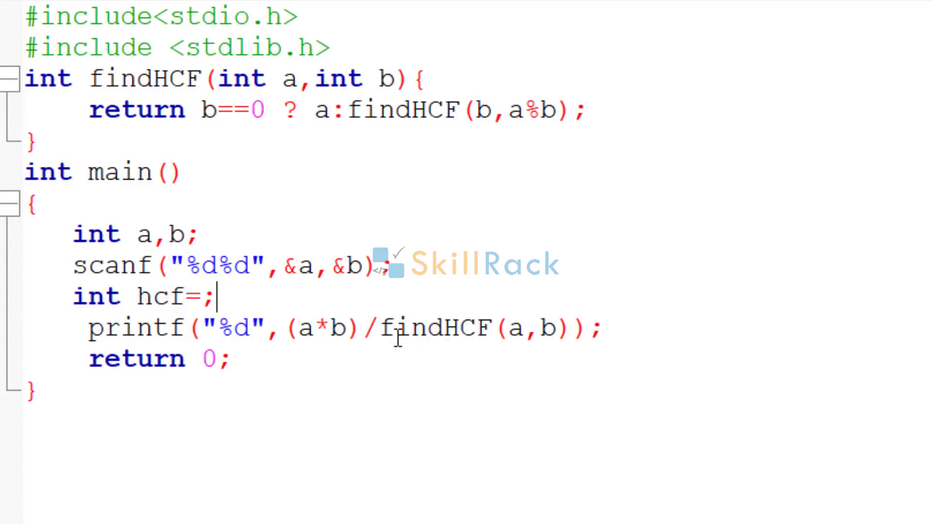
key("shift+Home")
key("BackSpace")
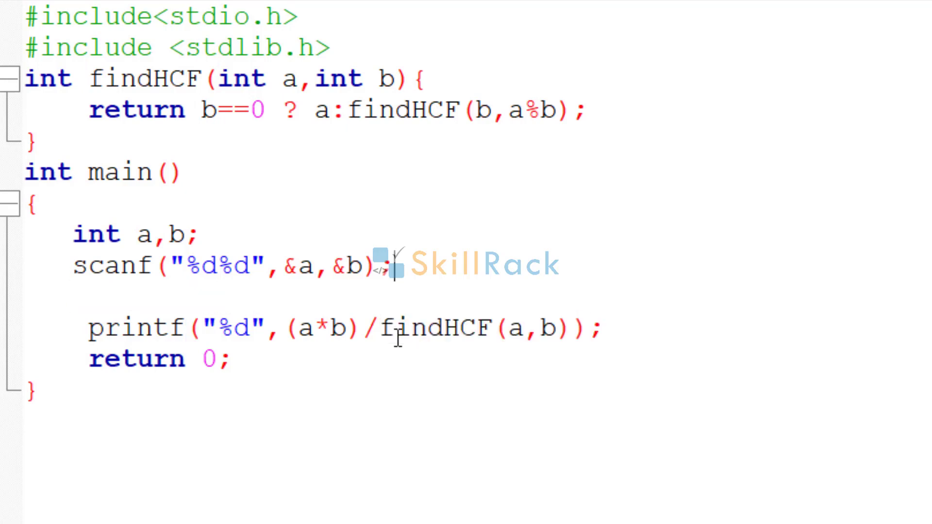
key("Delete")
key("ctrl+shift+a")
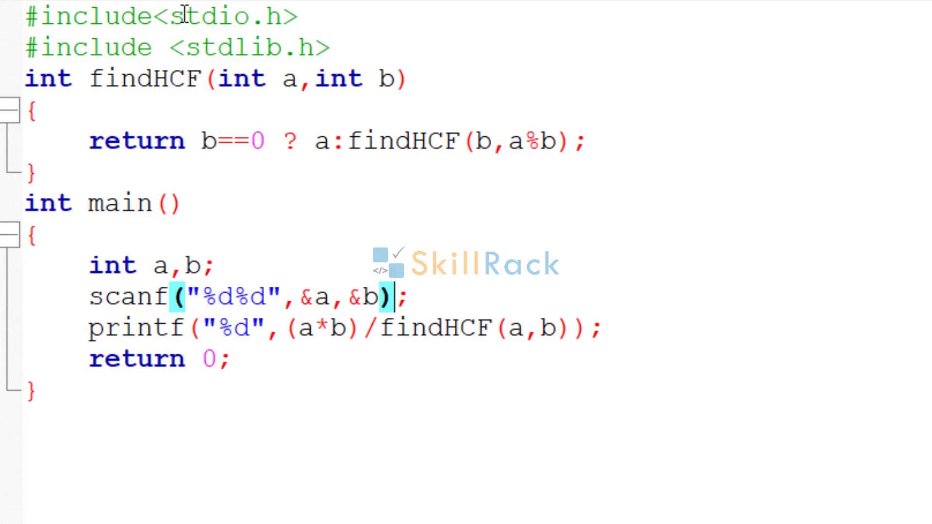
Run the program with input 50 60 so it prints 300
left_click(128, 41)
type("5")
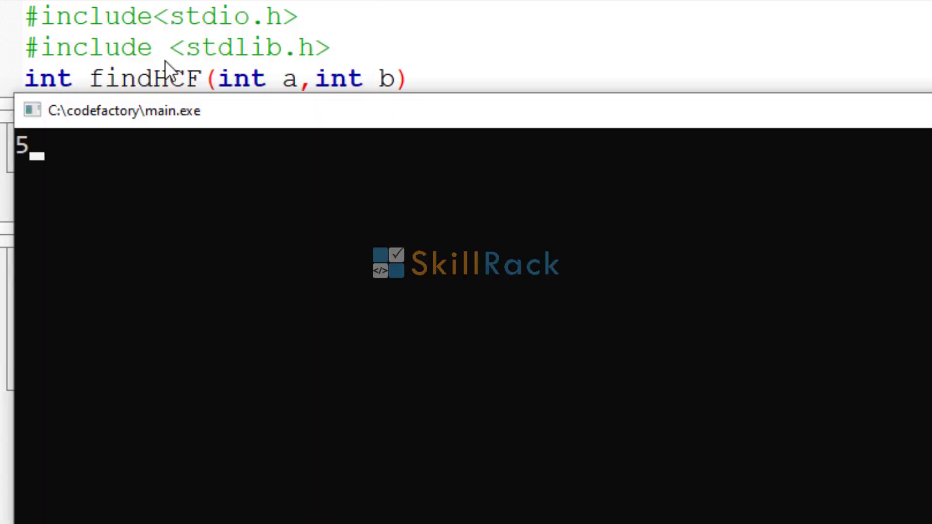
type("0 ")
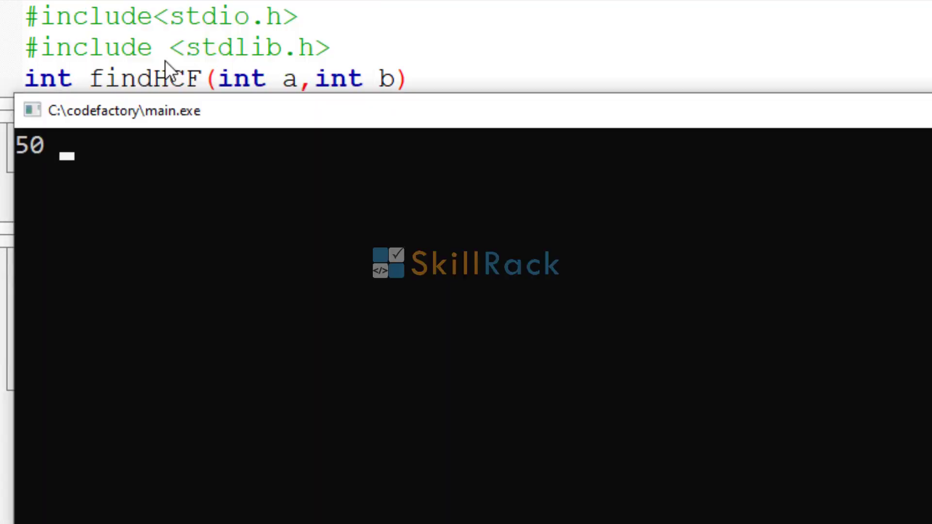
type("60")
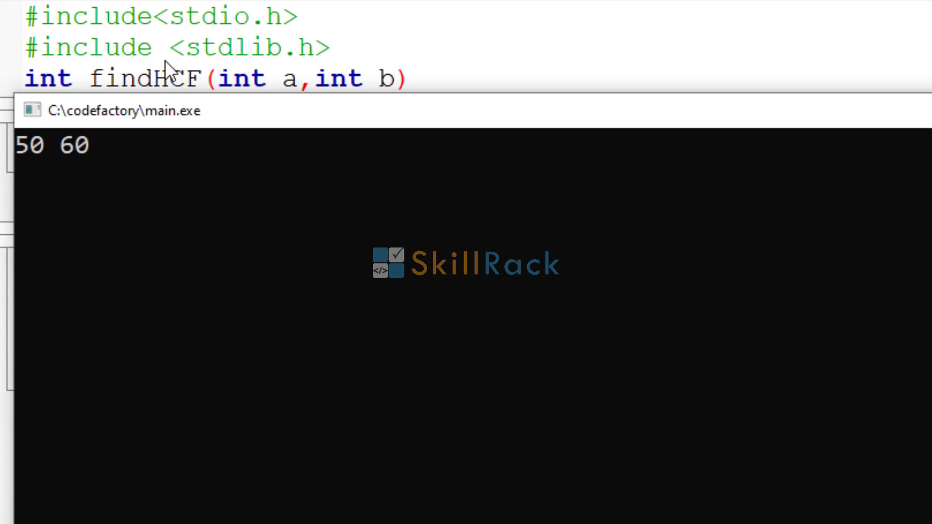
key("Return")
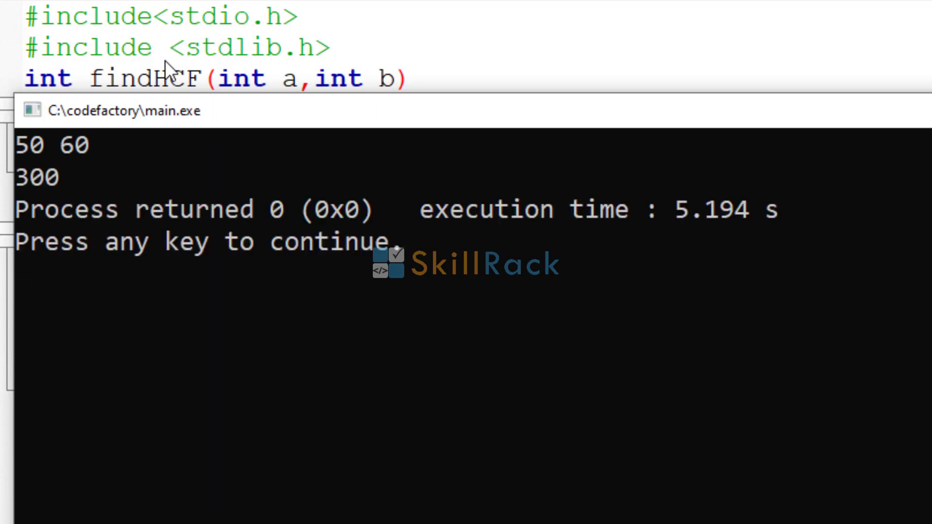
Close the console, build and run again with input 15 20 so it prints 60
key("Return")
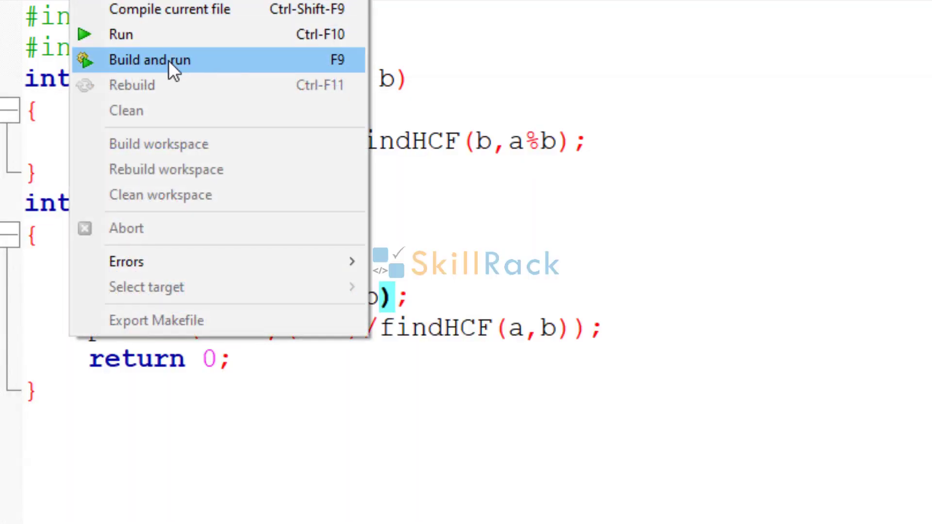
left_click(168, 60)
type("15 ")
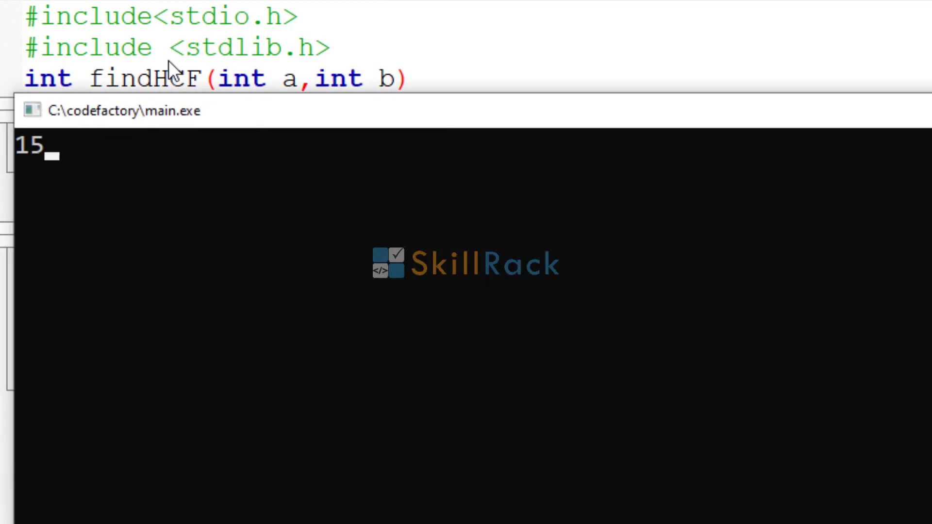
type("20")
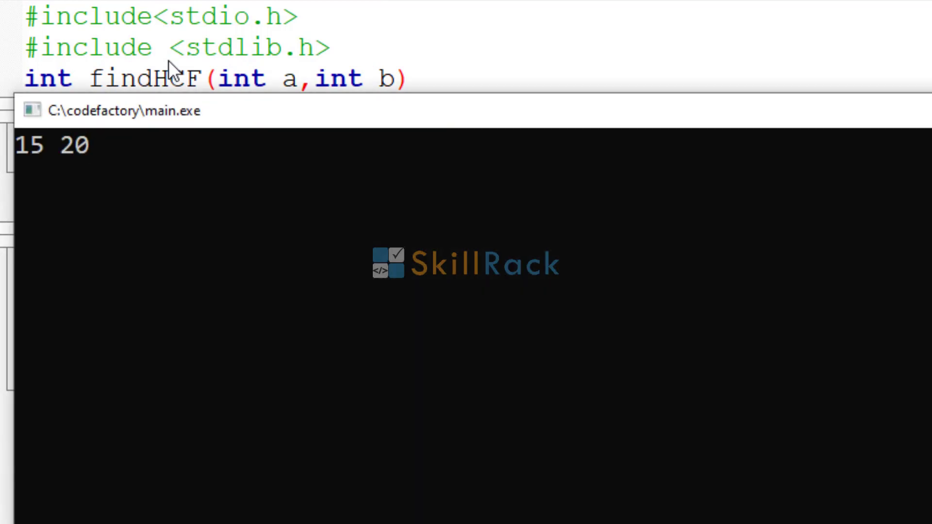
key("Return")
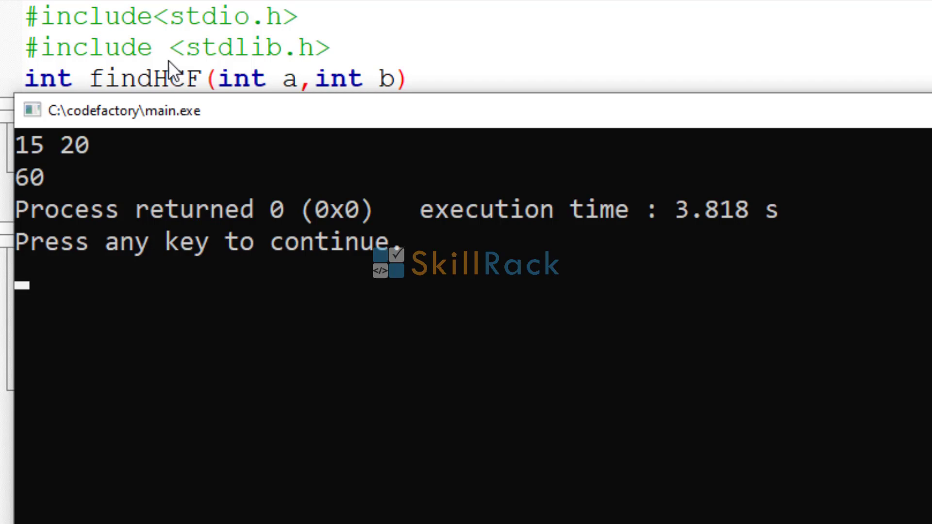